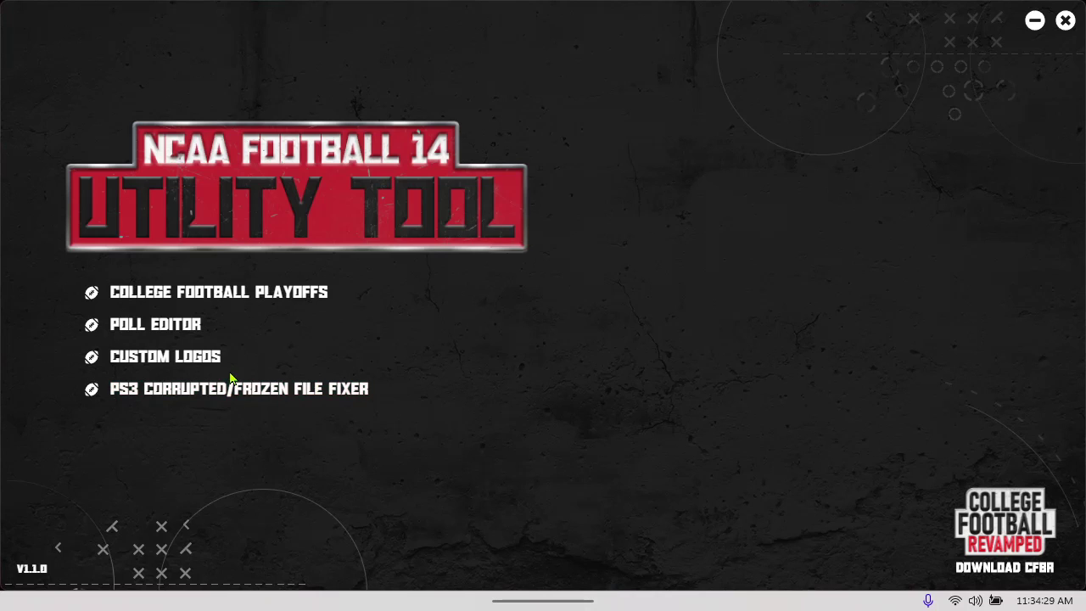
Open the College Football Playoffs section from the main menu
click(250, 298)
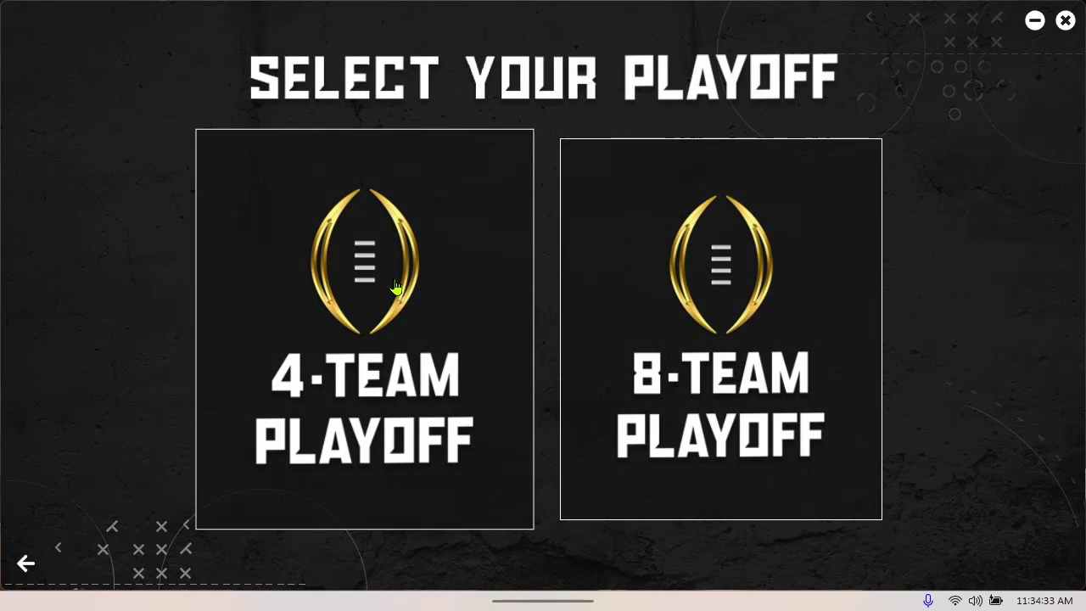
Choose the 8-Team Playoff, open the desktop save file, then start Step One
click(711, 294)
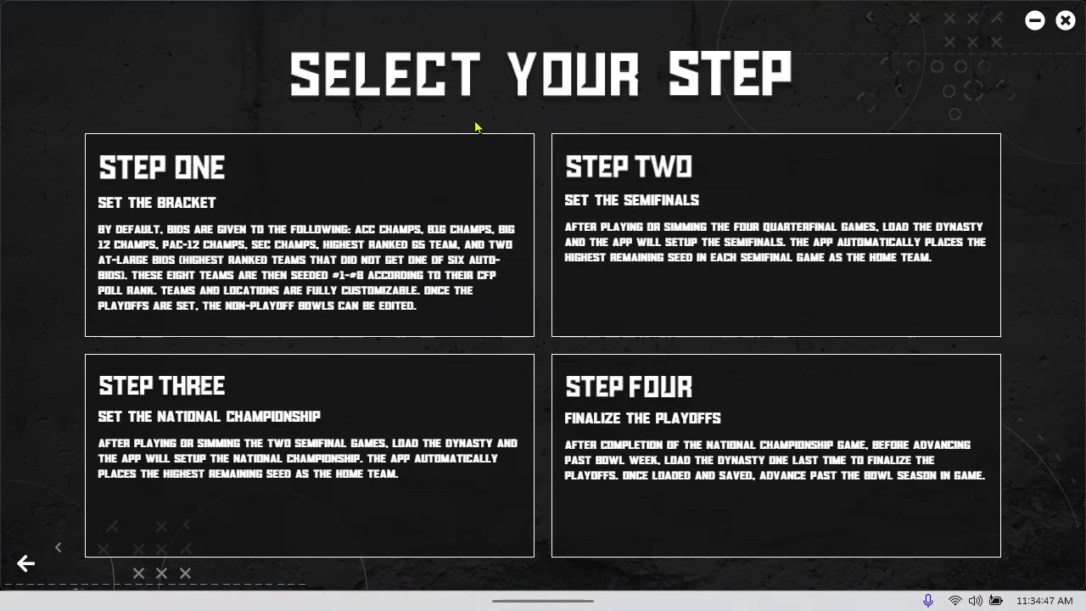
click(1031, 21)
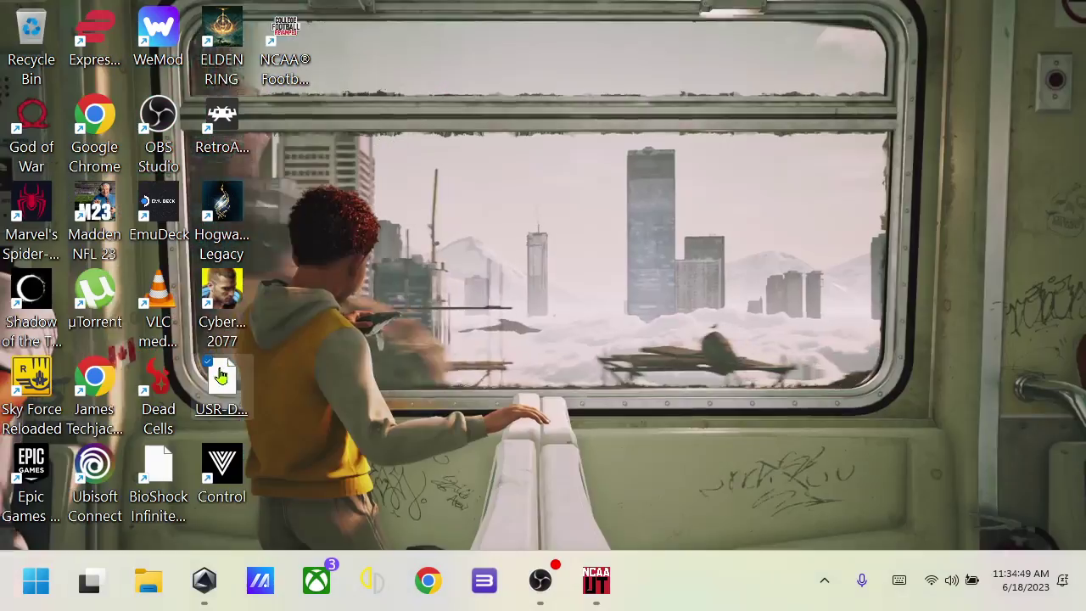
double_click(220, 376)
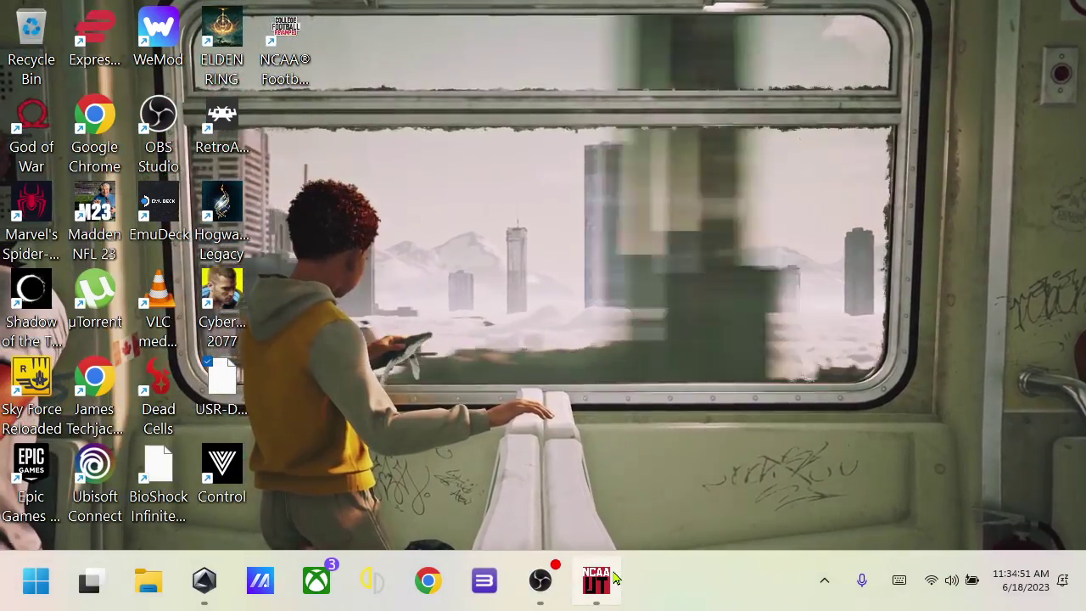
click(597, 580)
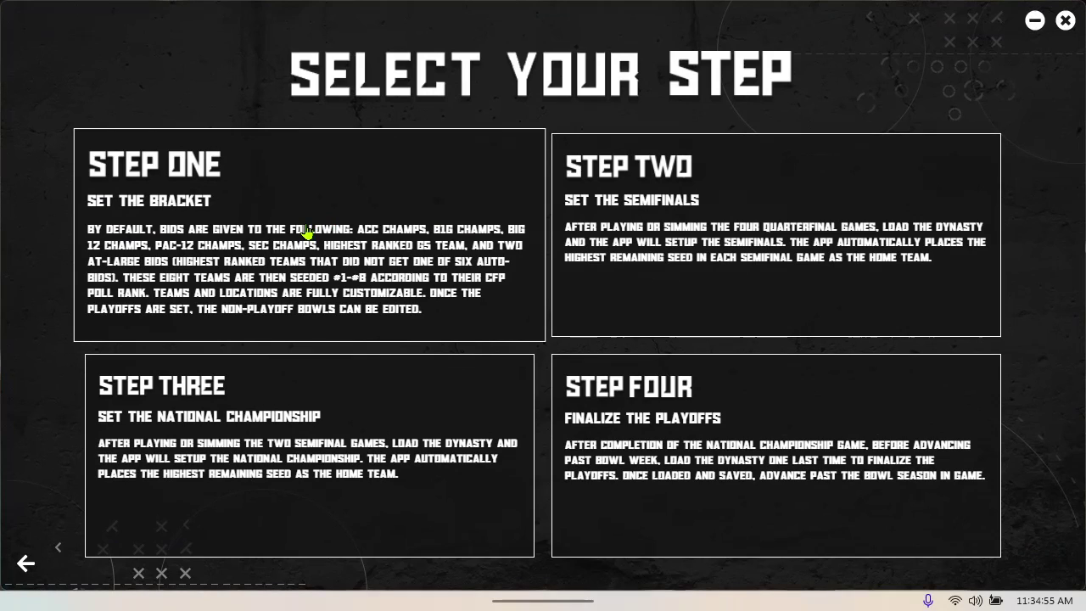
click(307, 232)
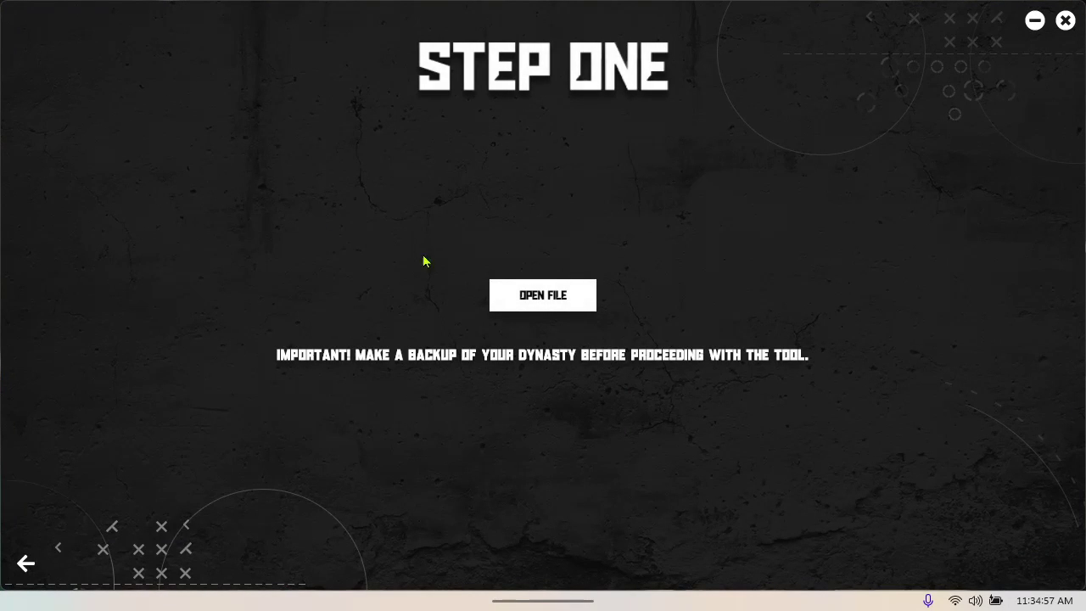
Browse for the dynasty file, climbing several folder levels above savedata
click(552, 293)
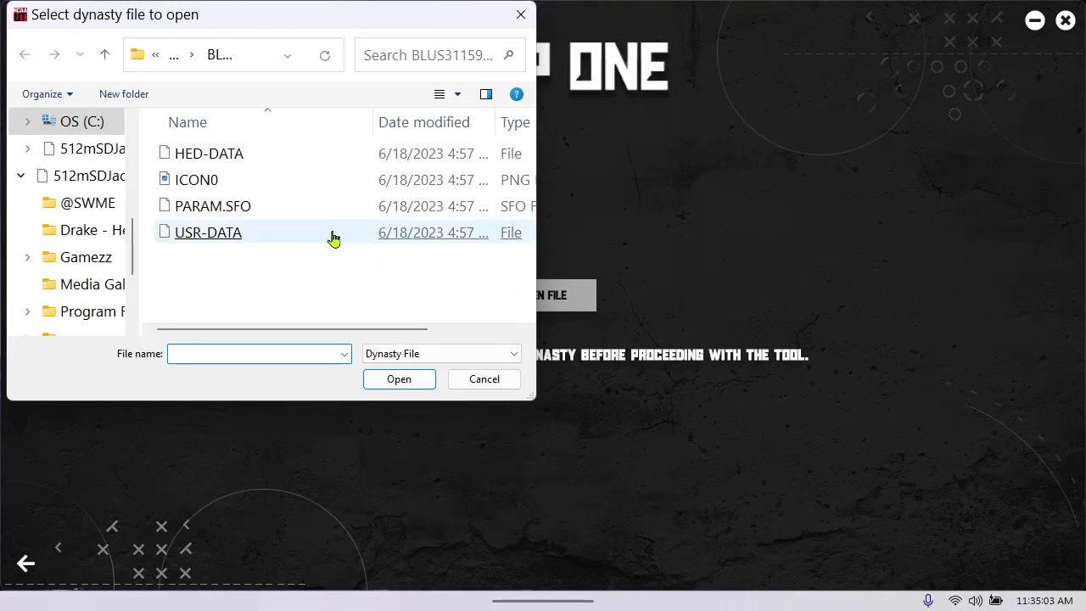
click(105, 54)
click(105, 55)
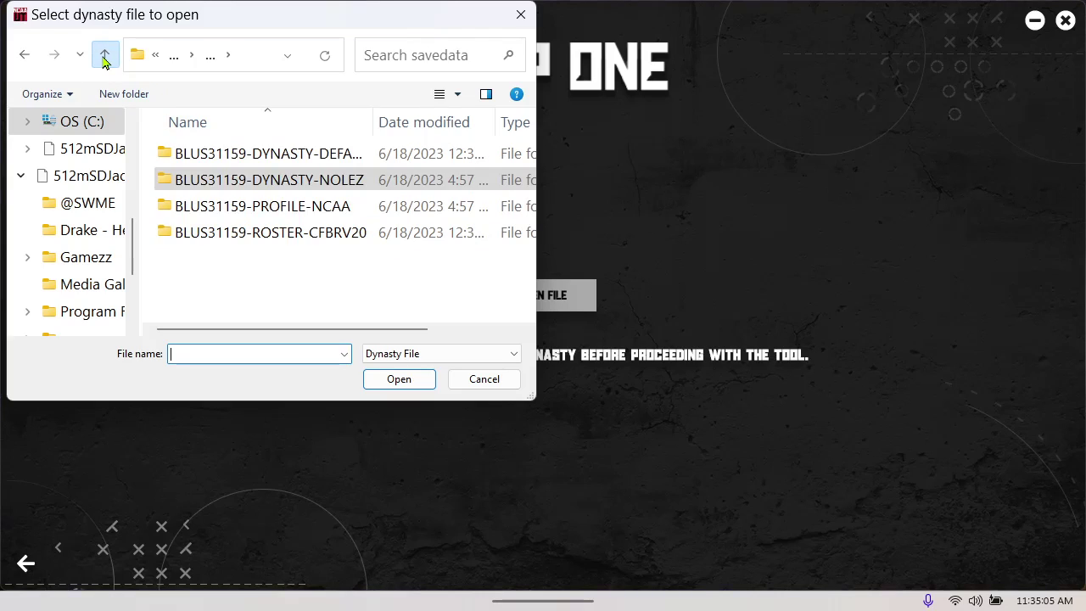
click(104, 54)
click(104, 54)
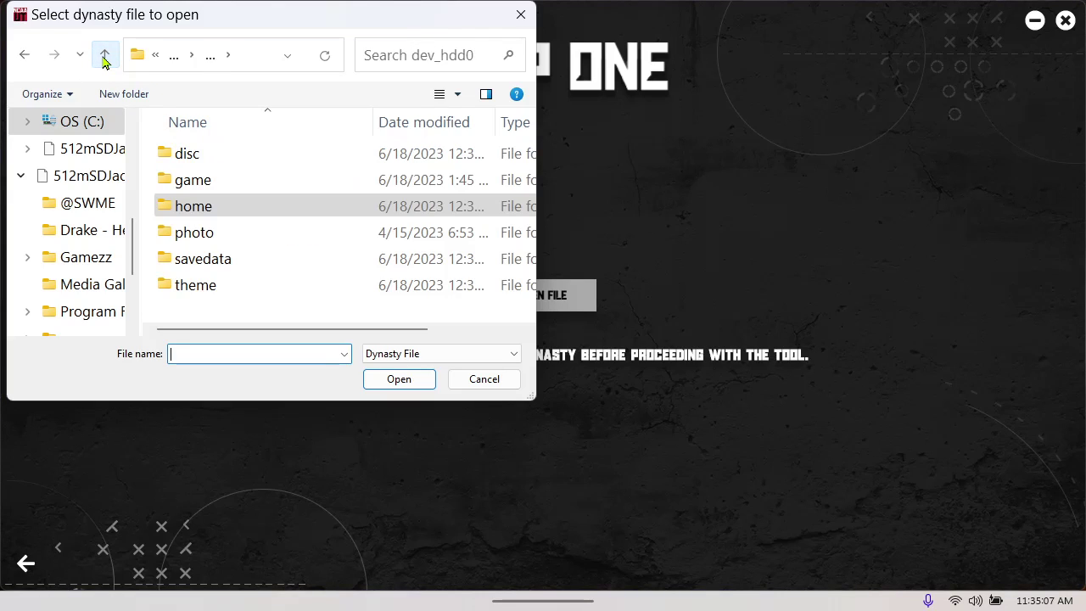
click(104, 55)
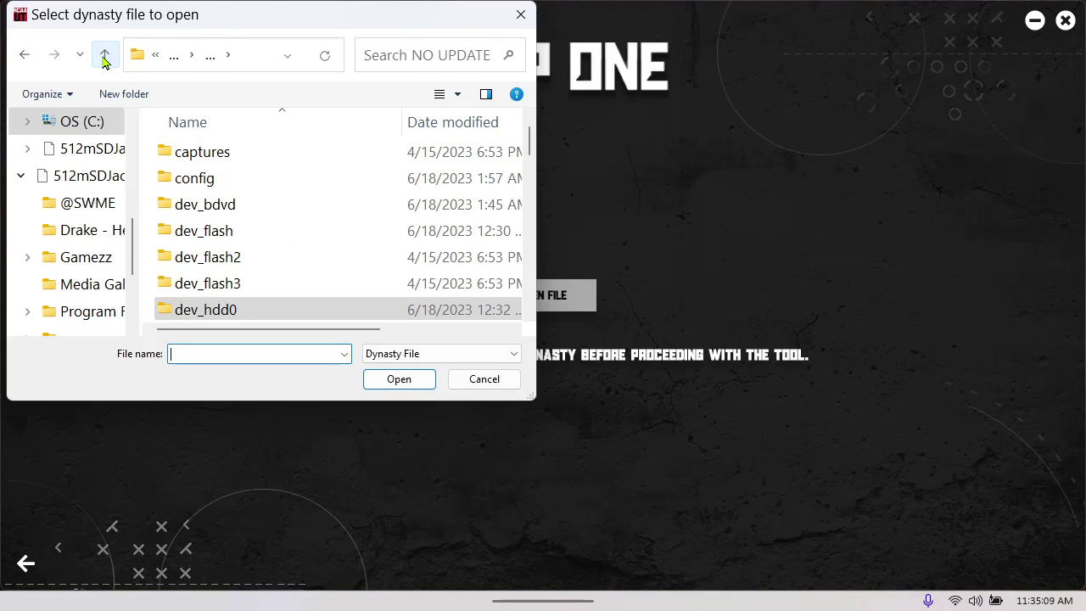
click(104, 54)
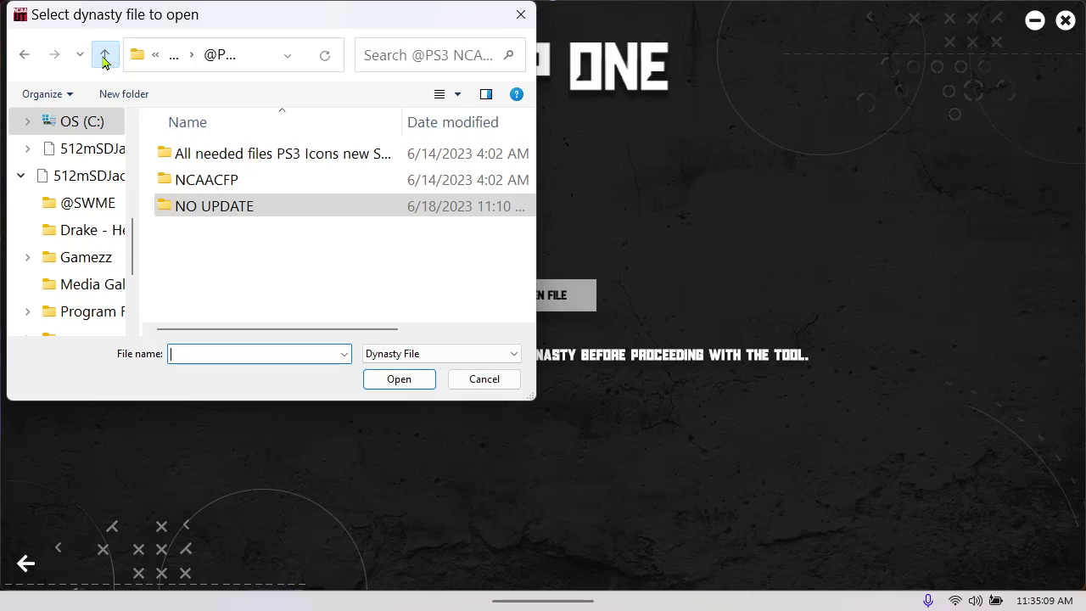
Go through NO UPDATE/dev_hdd0/home/00000001/savedata/BLUS31159-DYNASTY-NOLEZ and load USR-DATA
double_click(215, 208)
scroll(223, 271, down, 2)
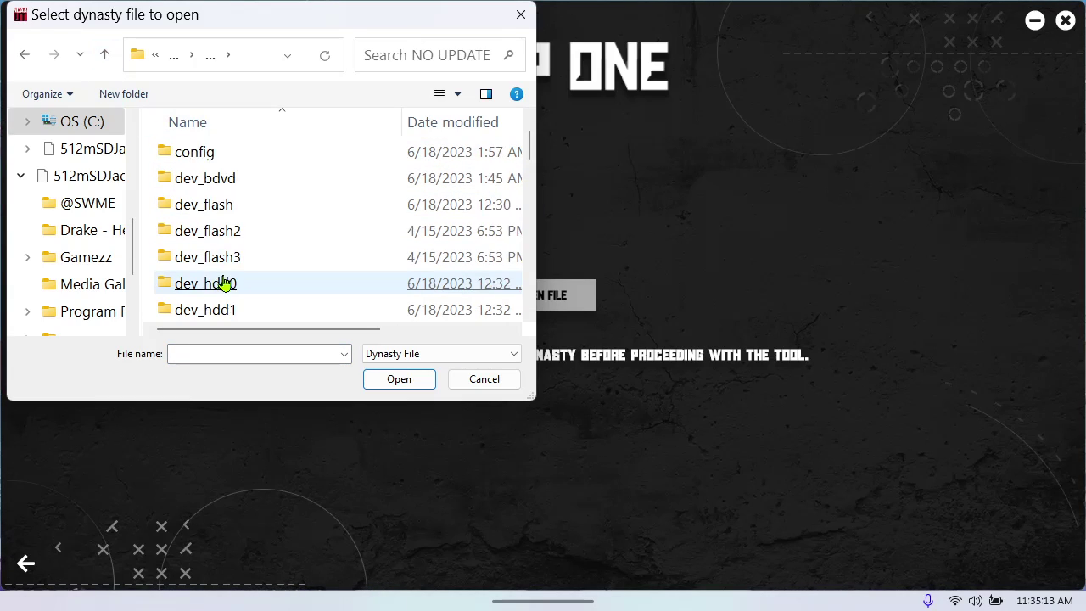
double_click(212, 206)
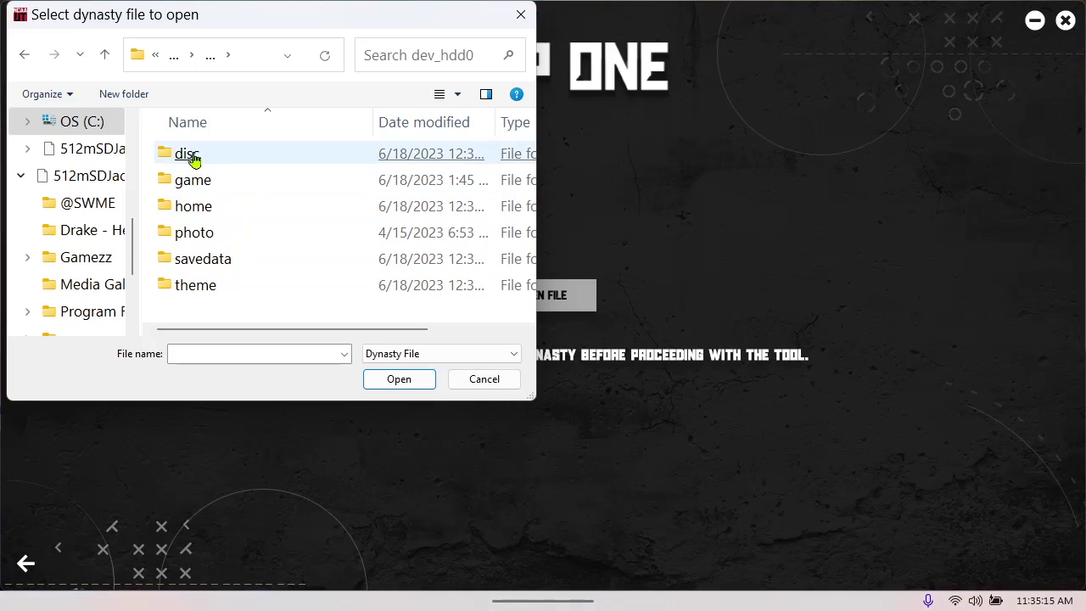
double_click(196, 210)
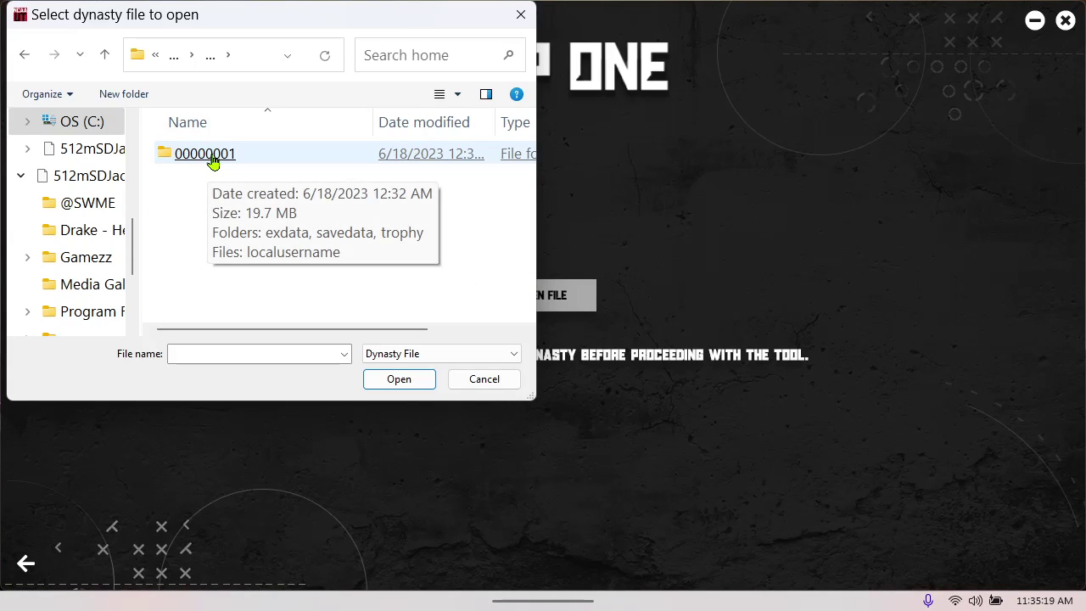
double_click(212, 161)
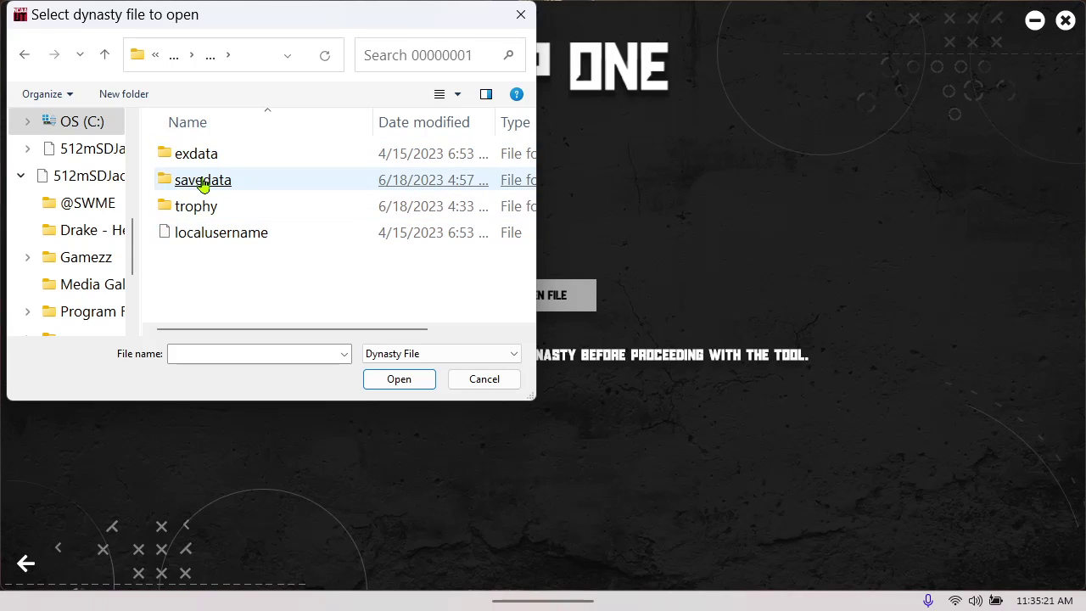
double_click(203, 183)
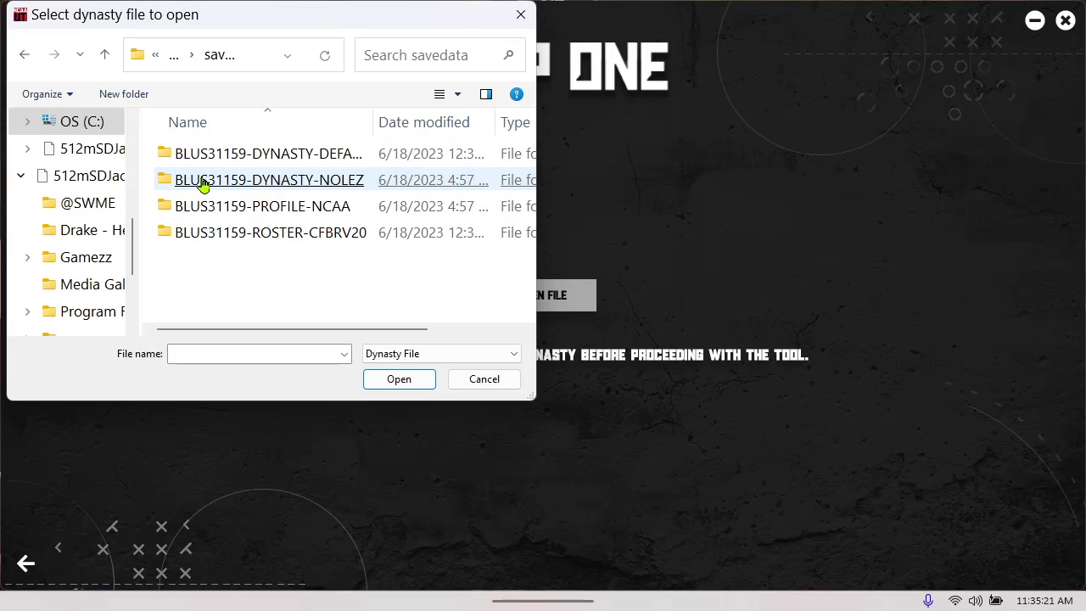
double_click(302, 182)
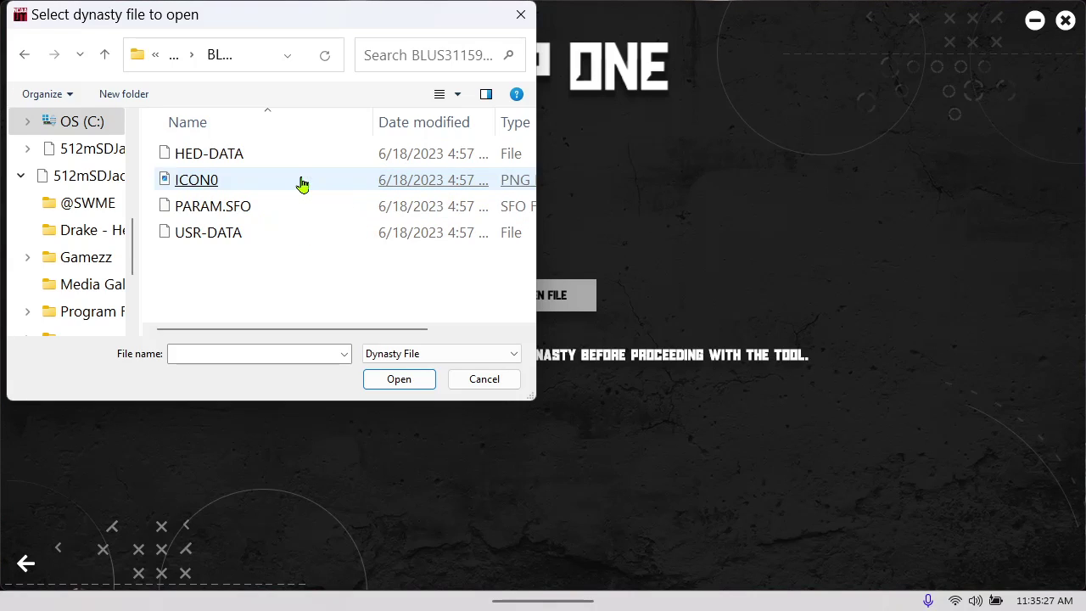
double_click(211, 234)
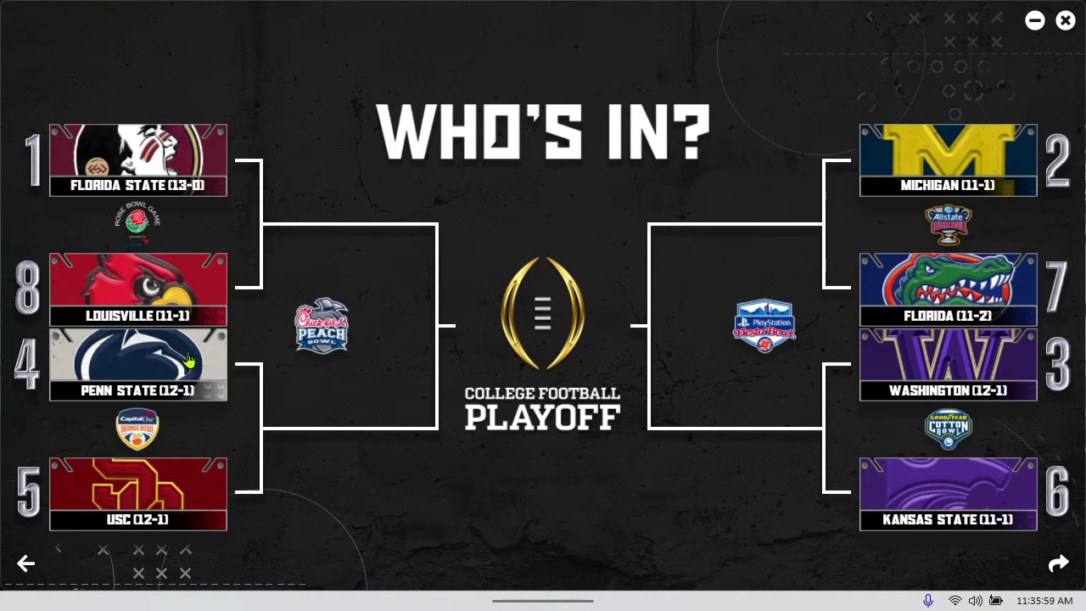
Try Alabama in the 8 seed, then put Louisville back there
click(133, 293)
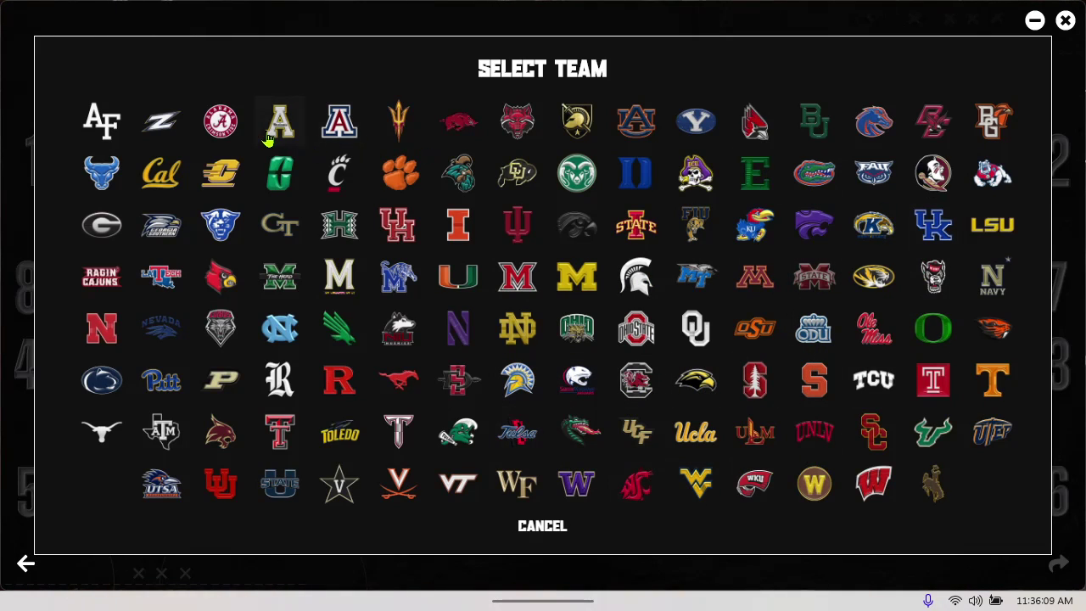
click(221, 126)
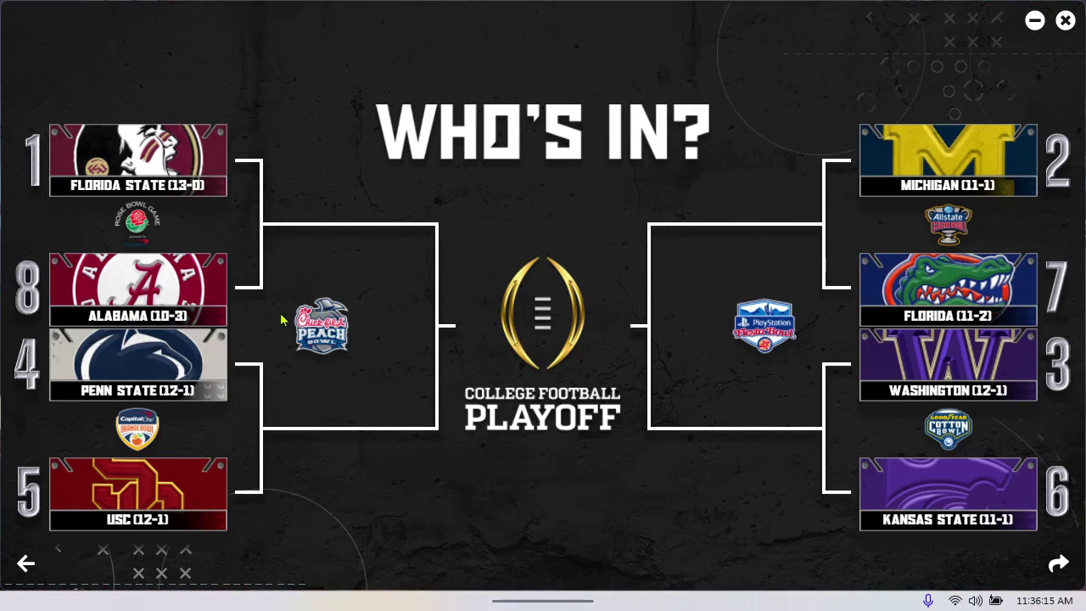
click(146, 307)
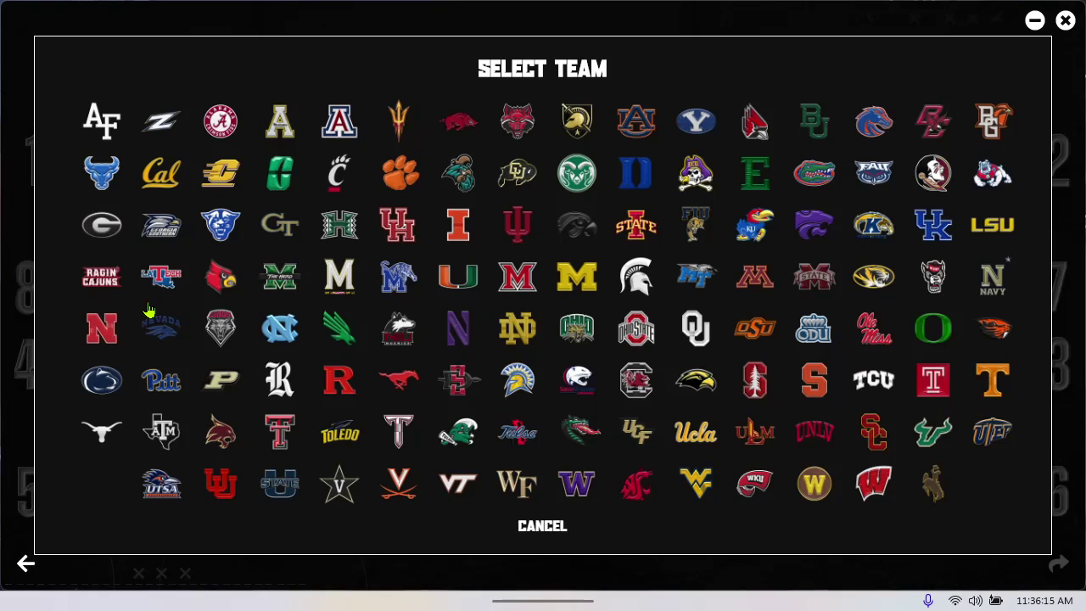
click(229, 287)
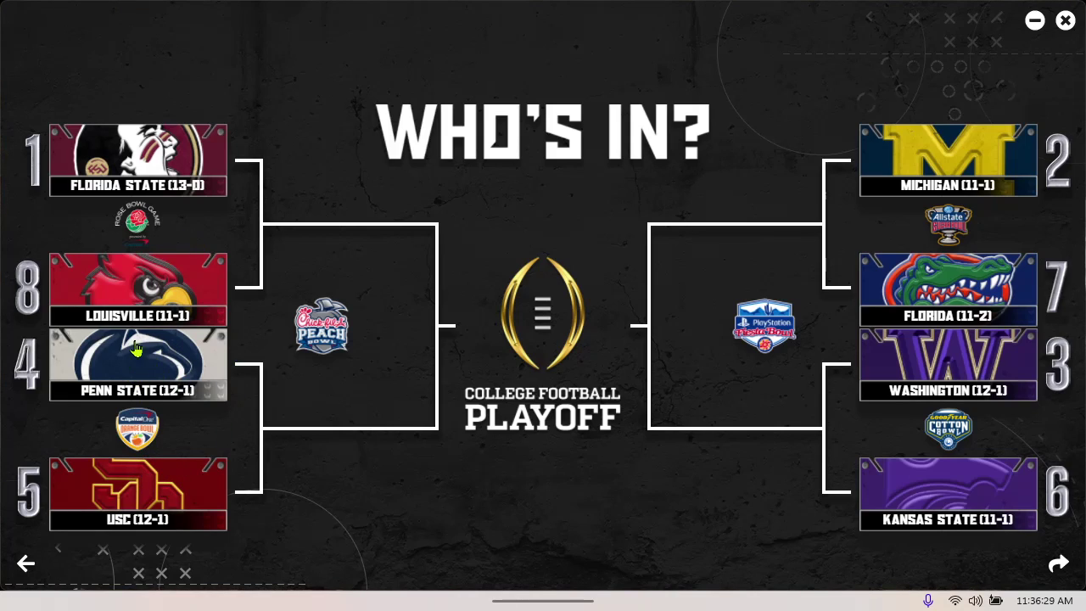
Seed USC 8th and Louisville 5th in the bracket
click(140, 293)
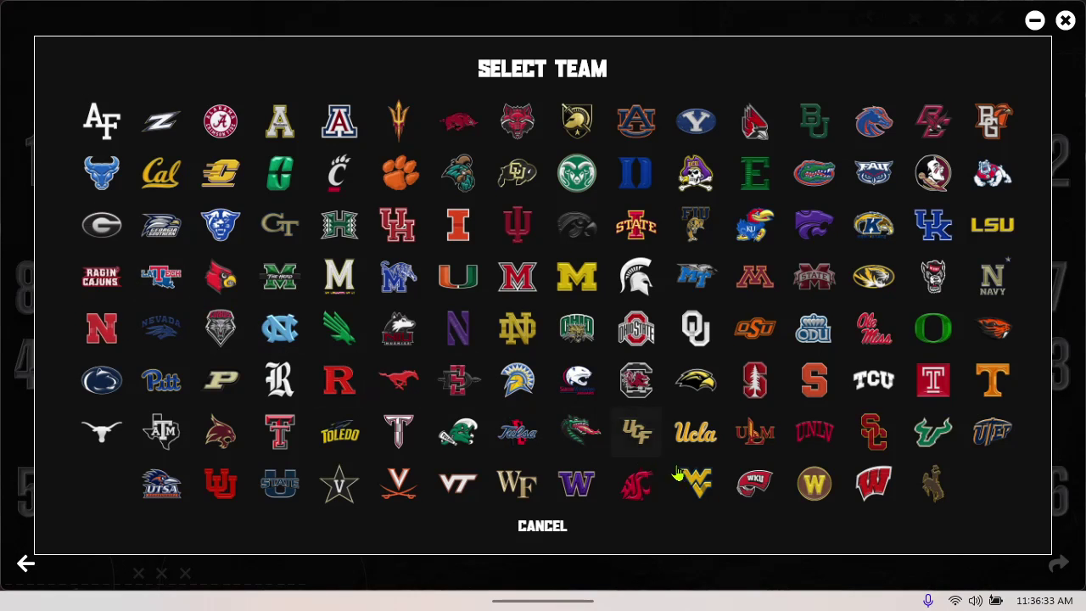
click(882, 440)
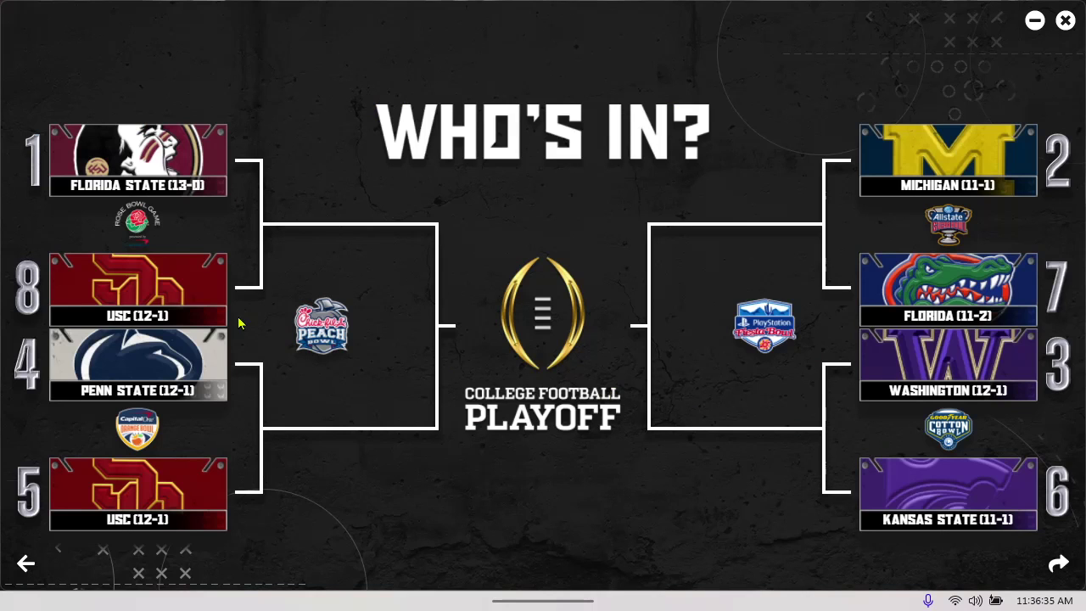
click(139, 497)
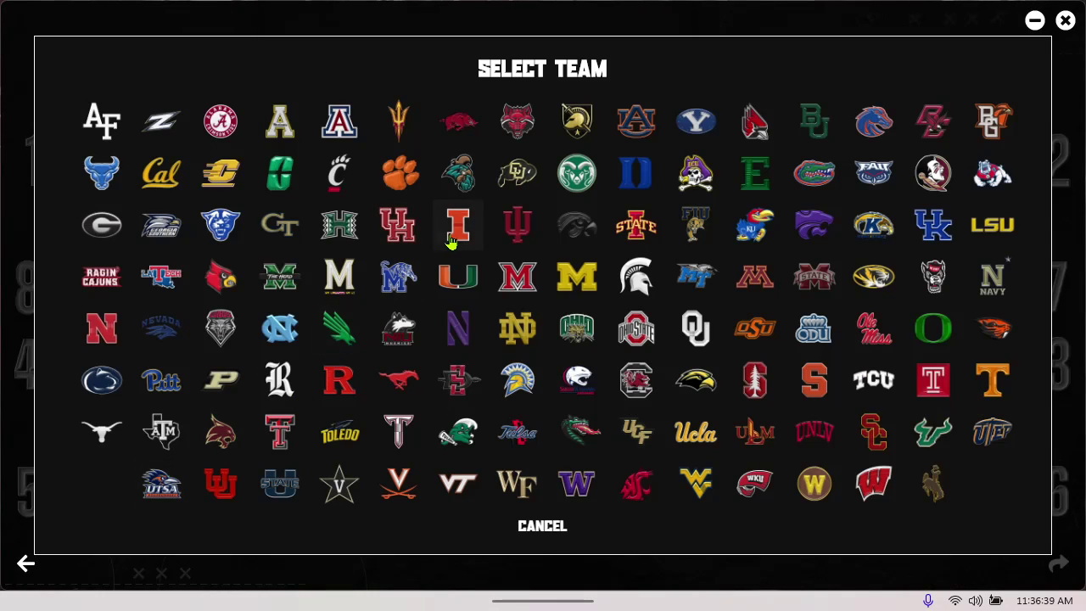
click(226, 278)
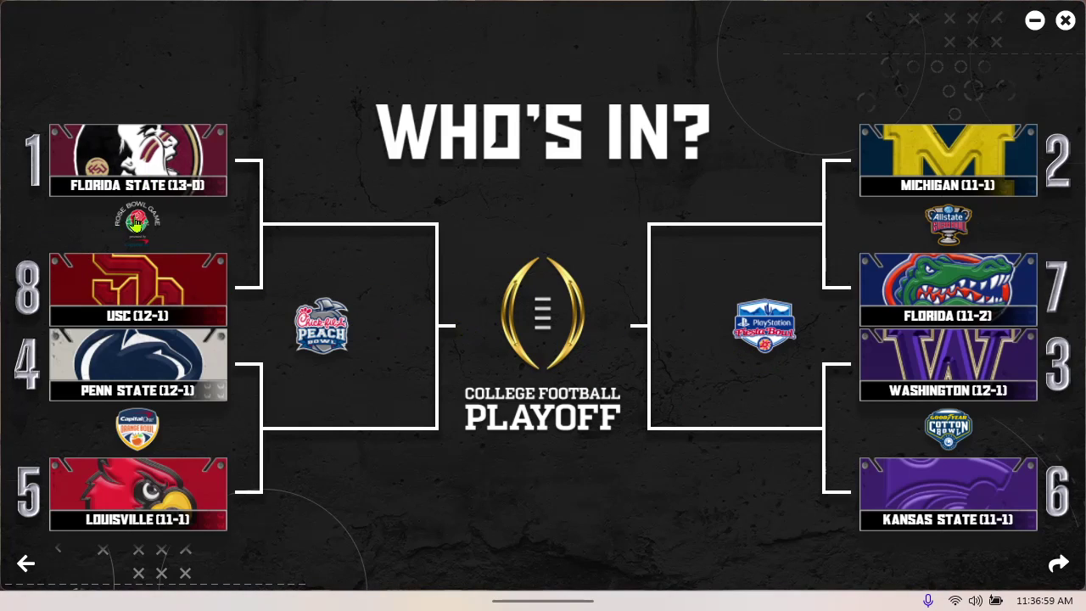
click(136, 220)
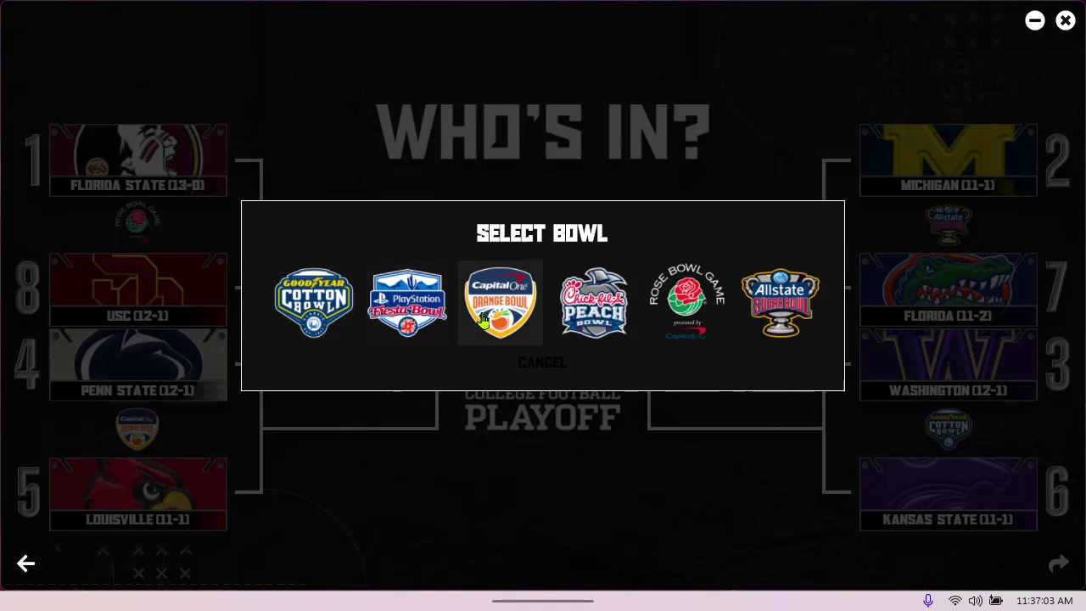
Put Florida State vs USC in the Fiesta Bowl and the right semifinal in the Rose Bowl
click(550, 363)
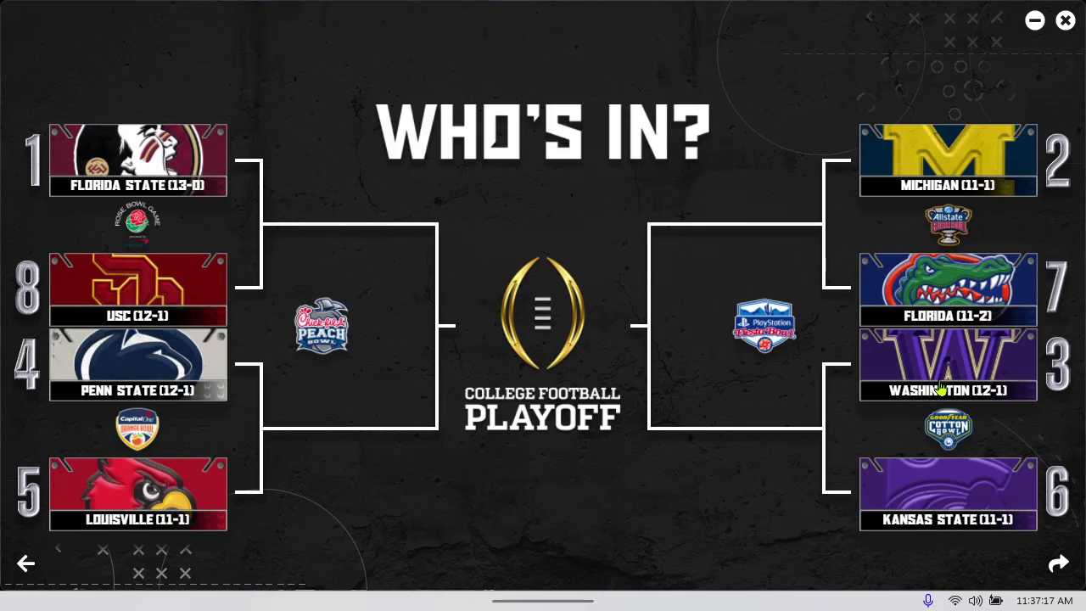
click(139, 224)
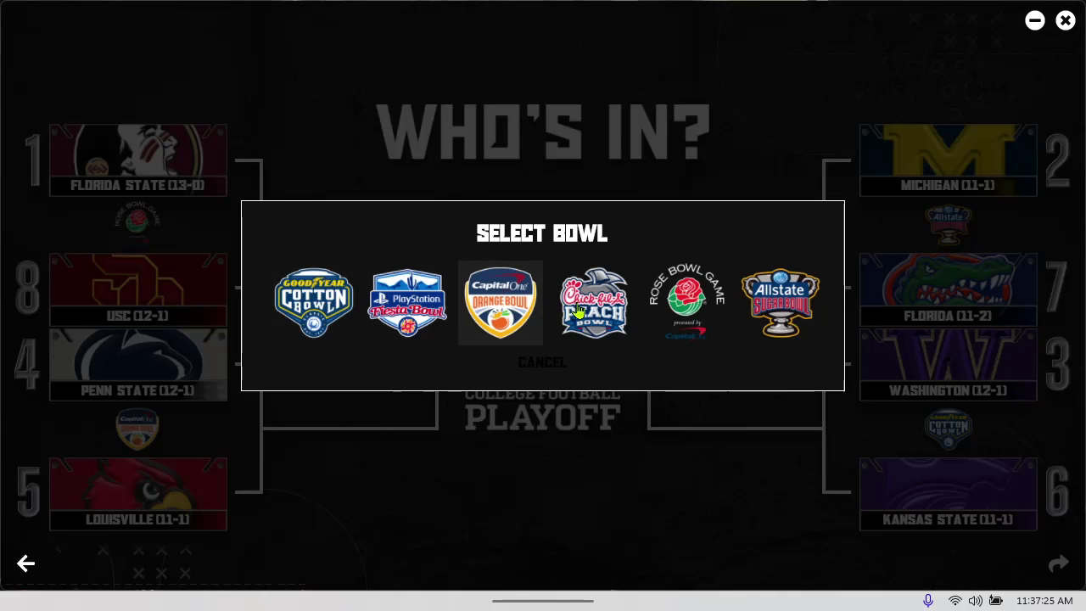
click(408, 303)
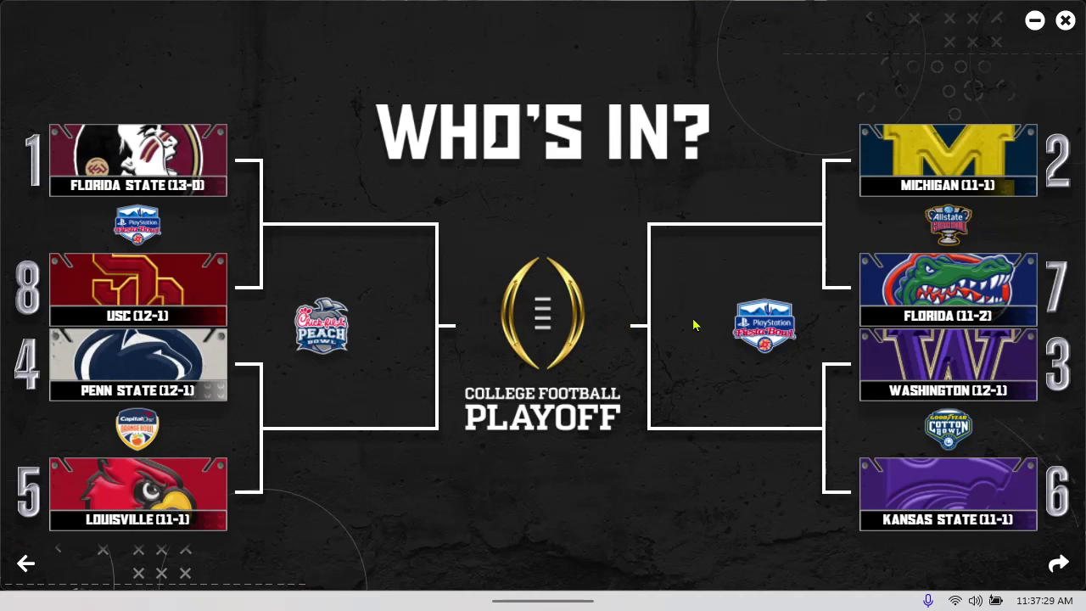
click(772, 326)
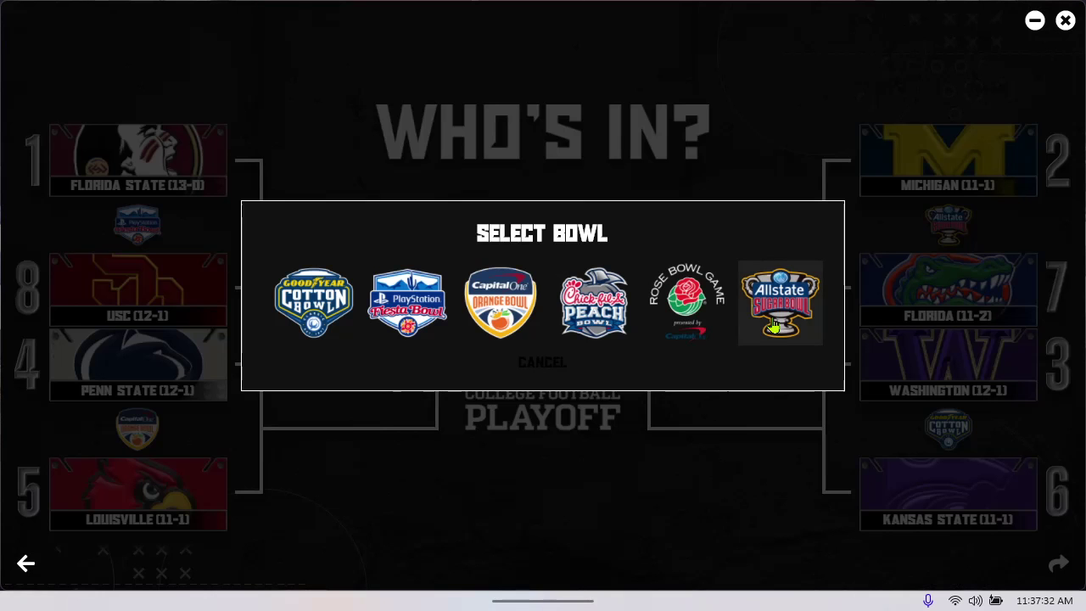
click(689, 315)
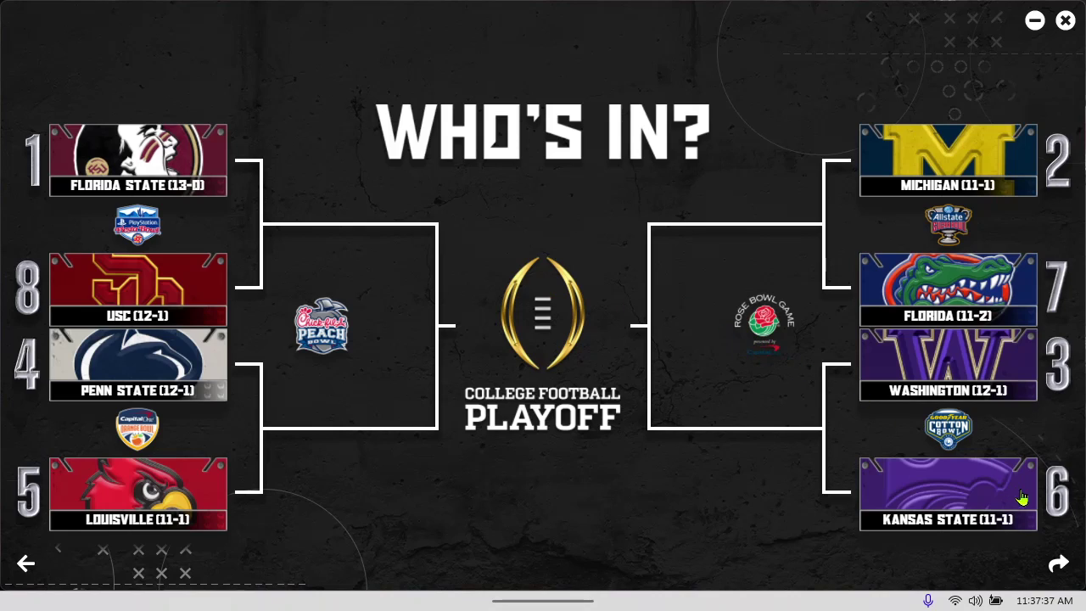
click(1058, 564)
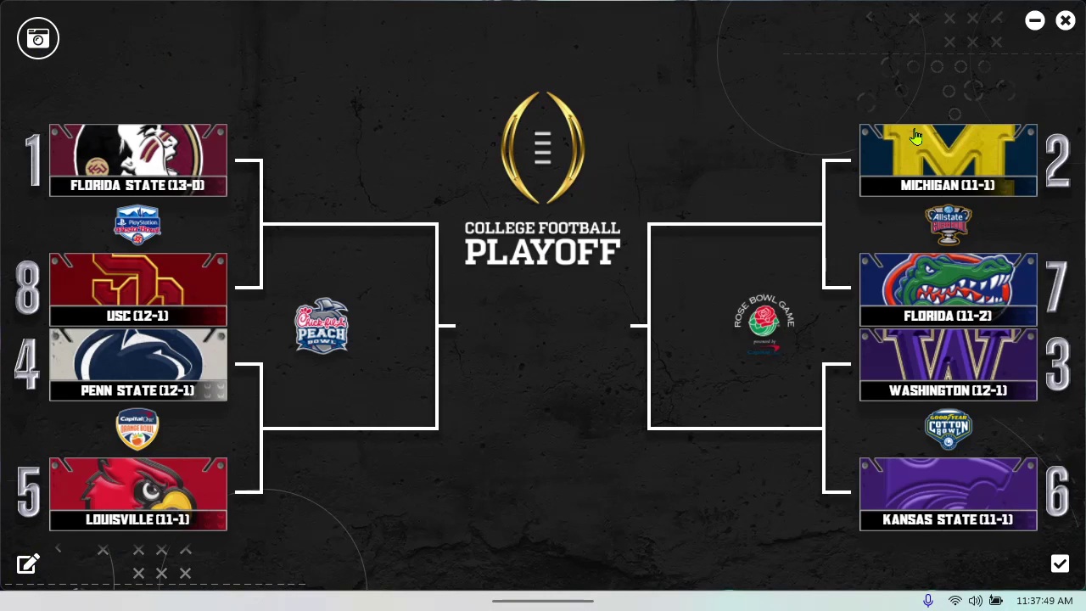
click(1060, 565)
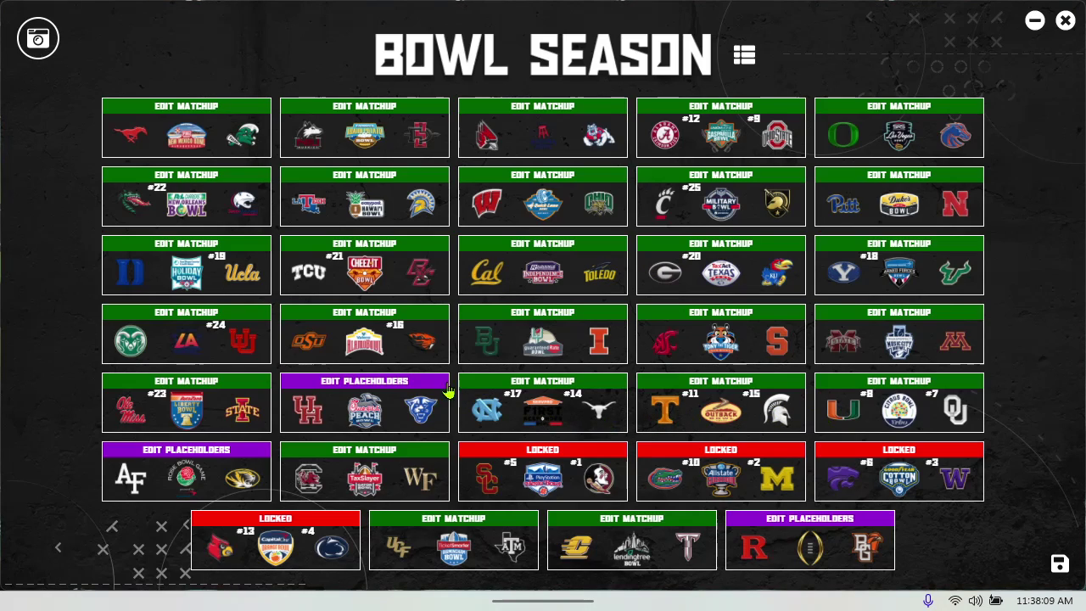
Open the Duke vs UCLA Holiday Bowl matchup on the Bowl Season grid
click(195, 251)
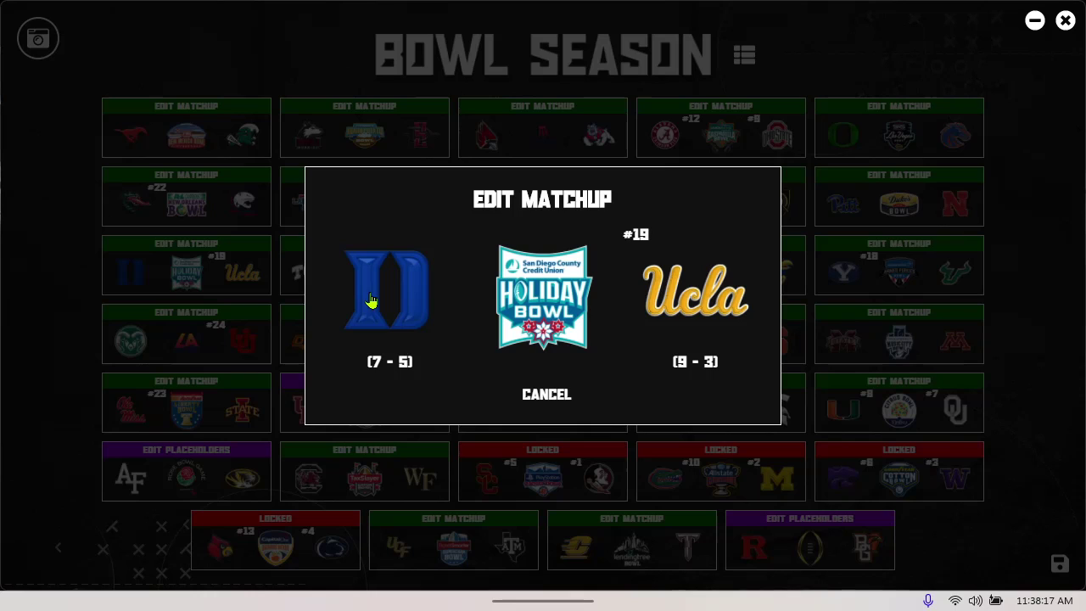
Leave Duke vs UCLA unchanged in the Holiday Bowl and save the dynasty file
click(416, 320)
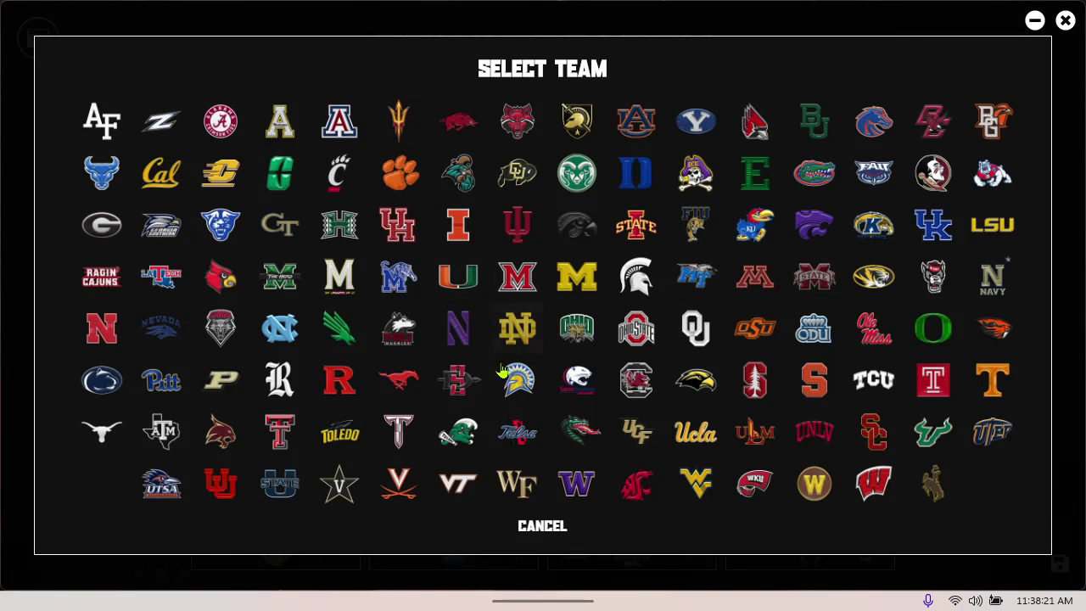
click(543, 528)
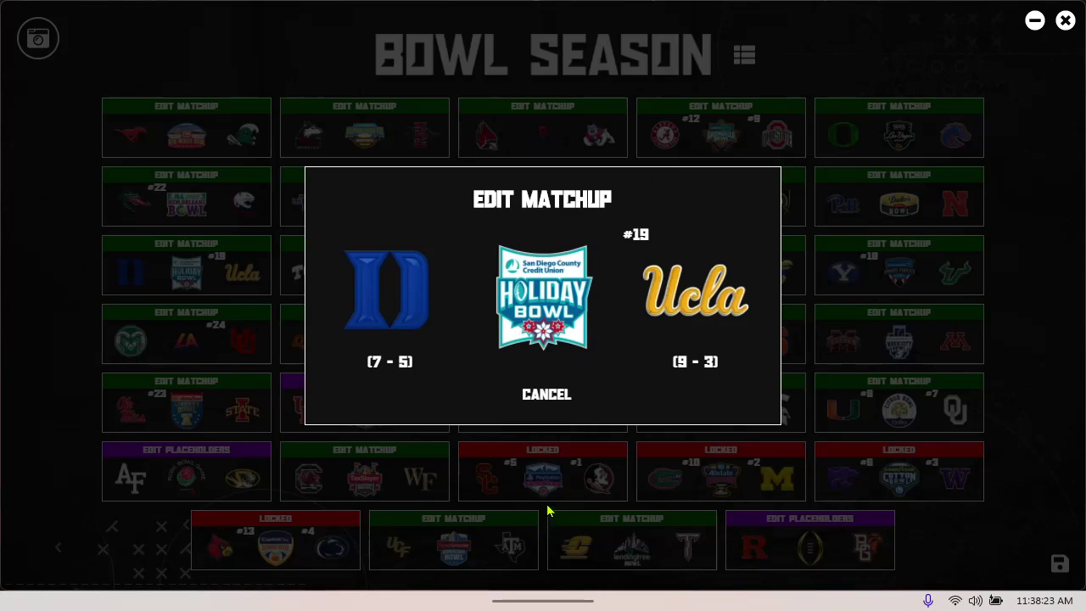
click(558, 397)
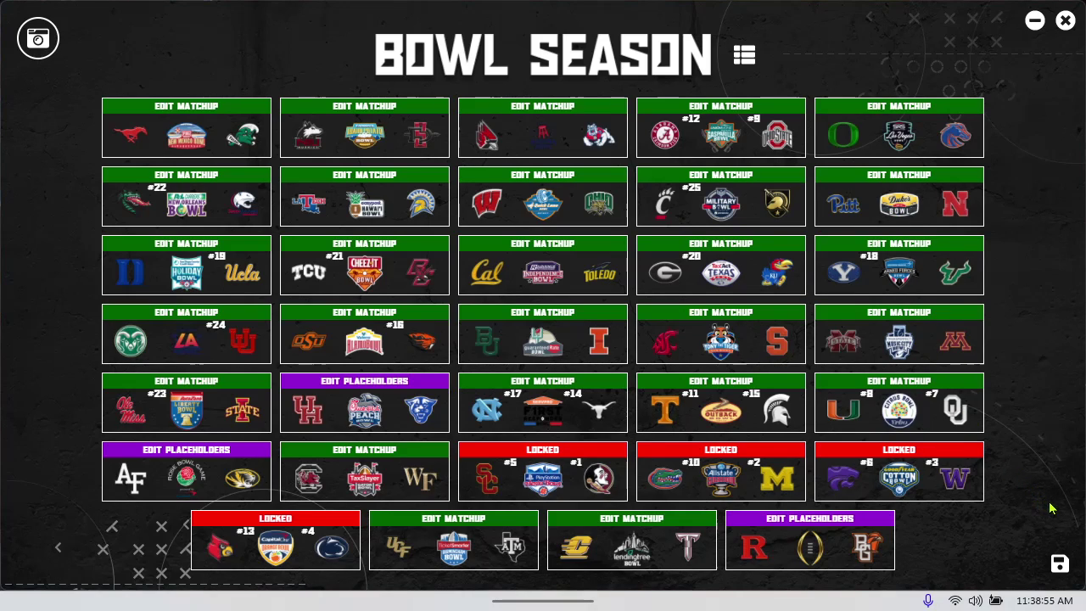
click(1061, 565)
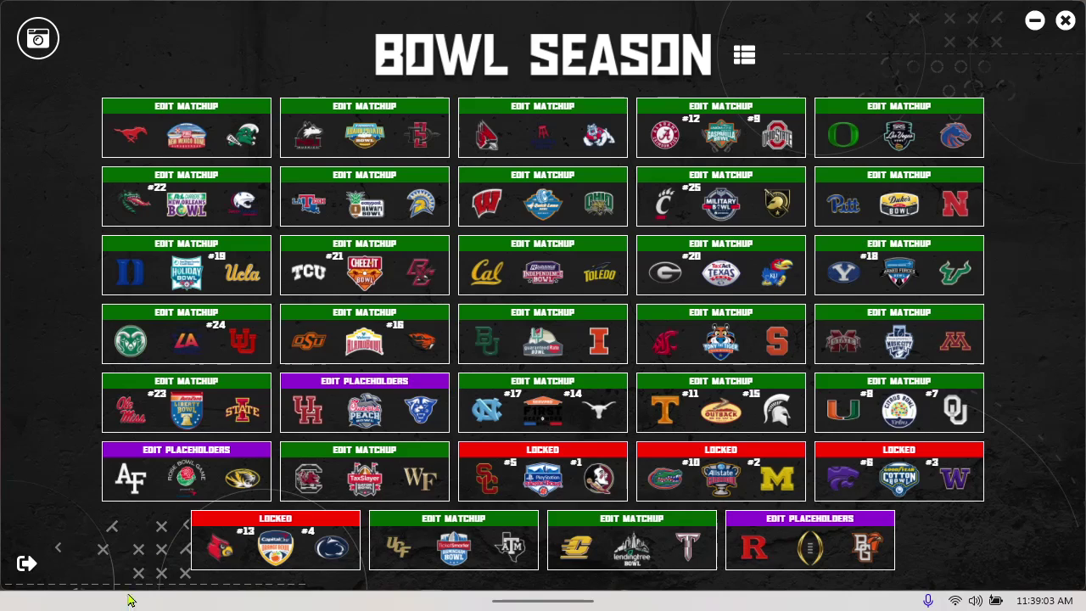
Return to Select Your Playoff and close the utility with Alt+F4
click(26, 565)
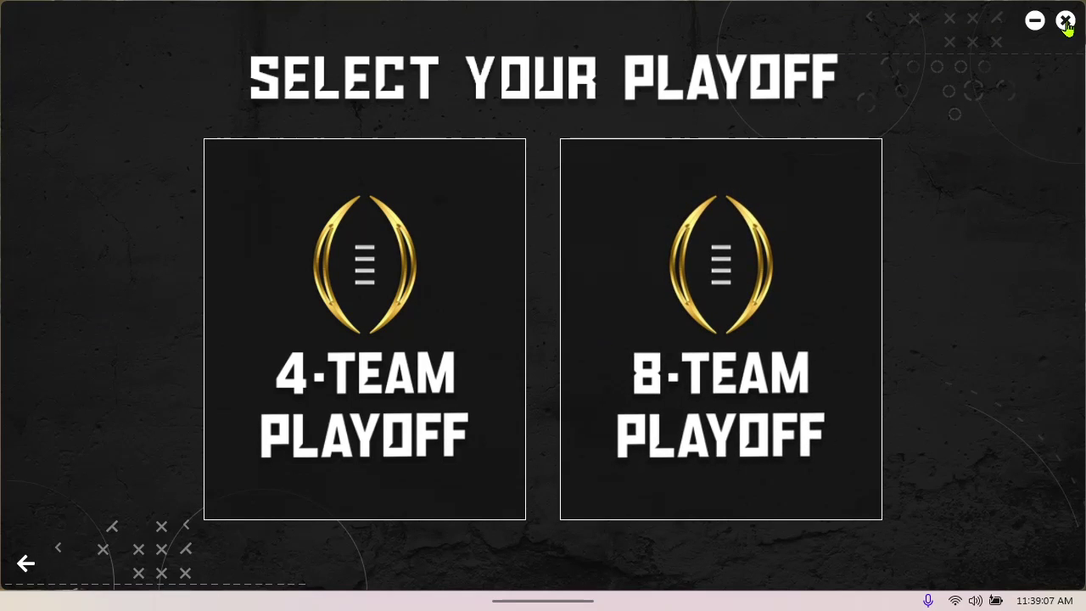
key(alt+F4)
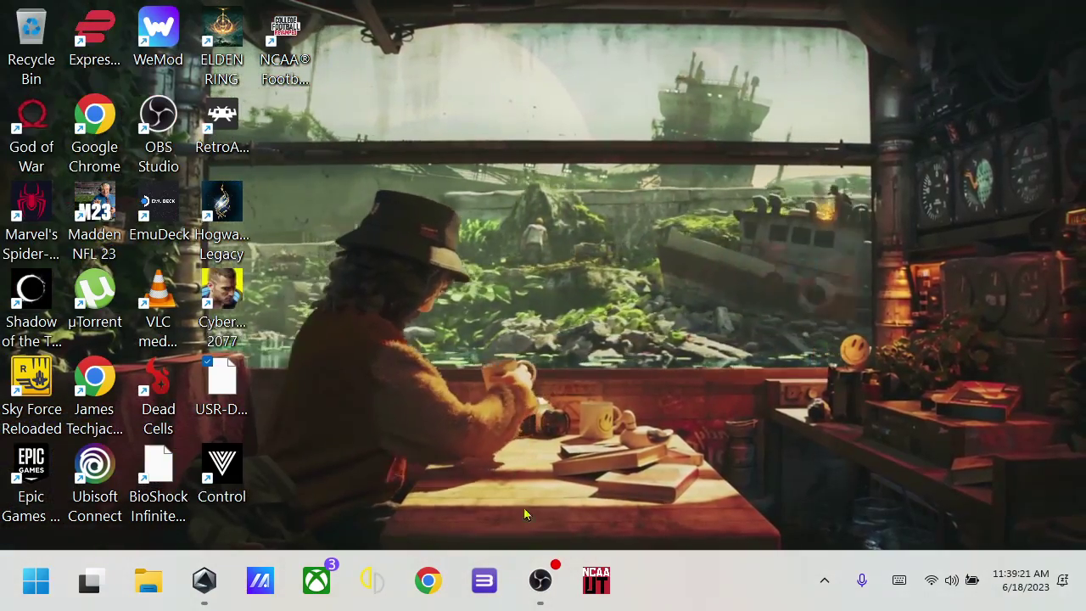
mouse_move(542, 586)
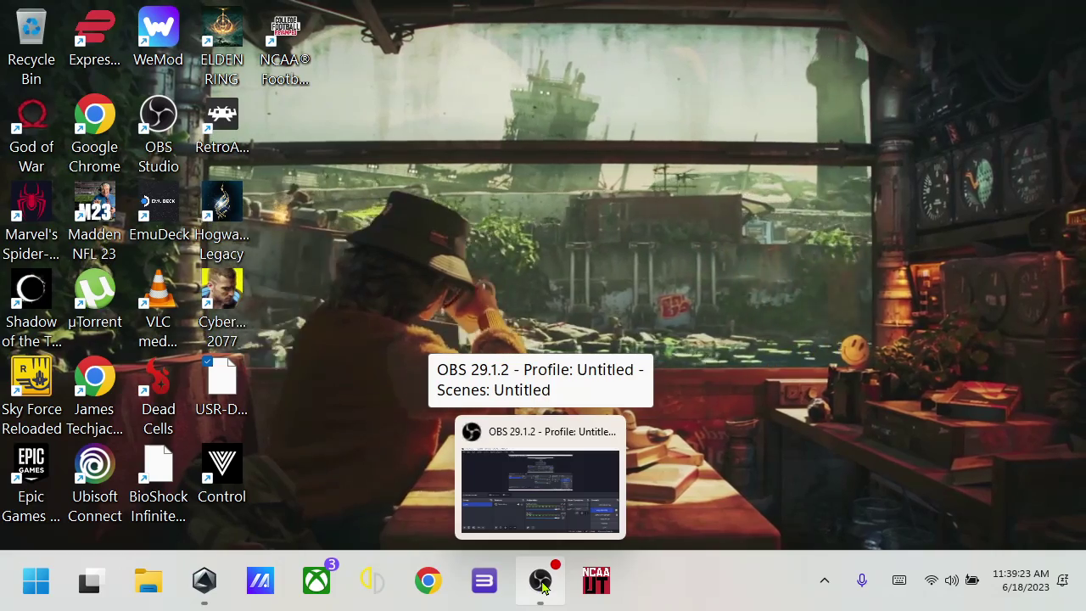